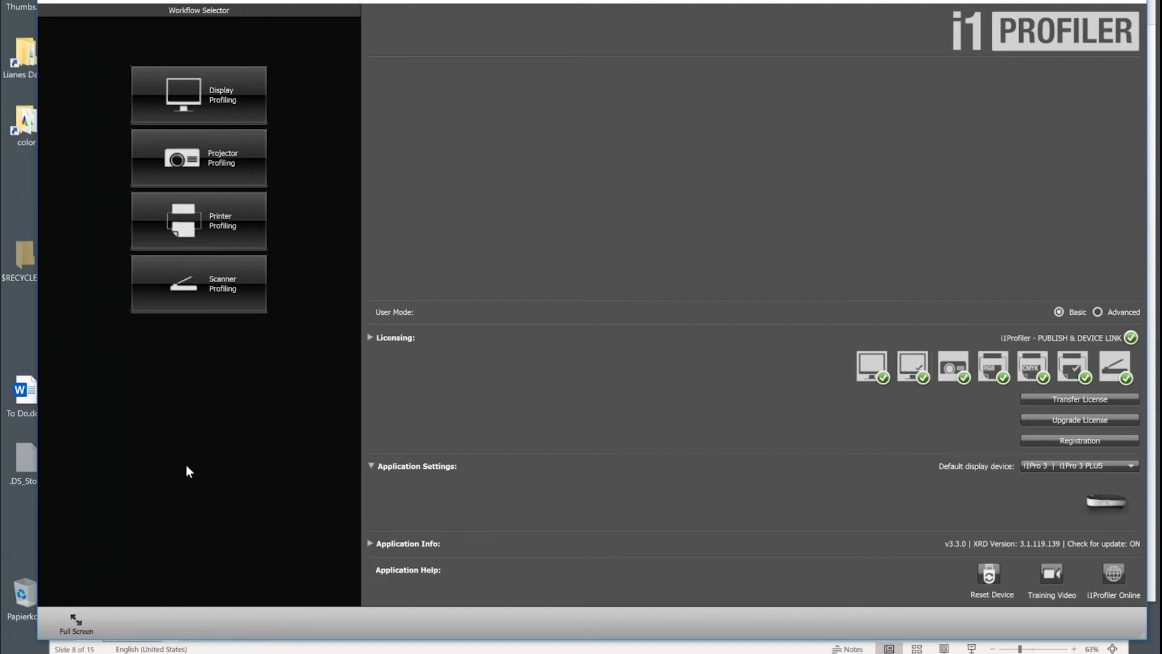
- Switch the user mode to Advanced, expand the application info and view the available default display devices
click(1097, 312)
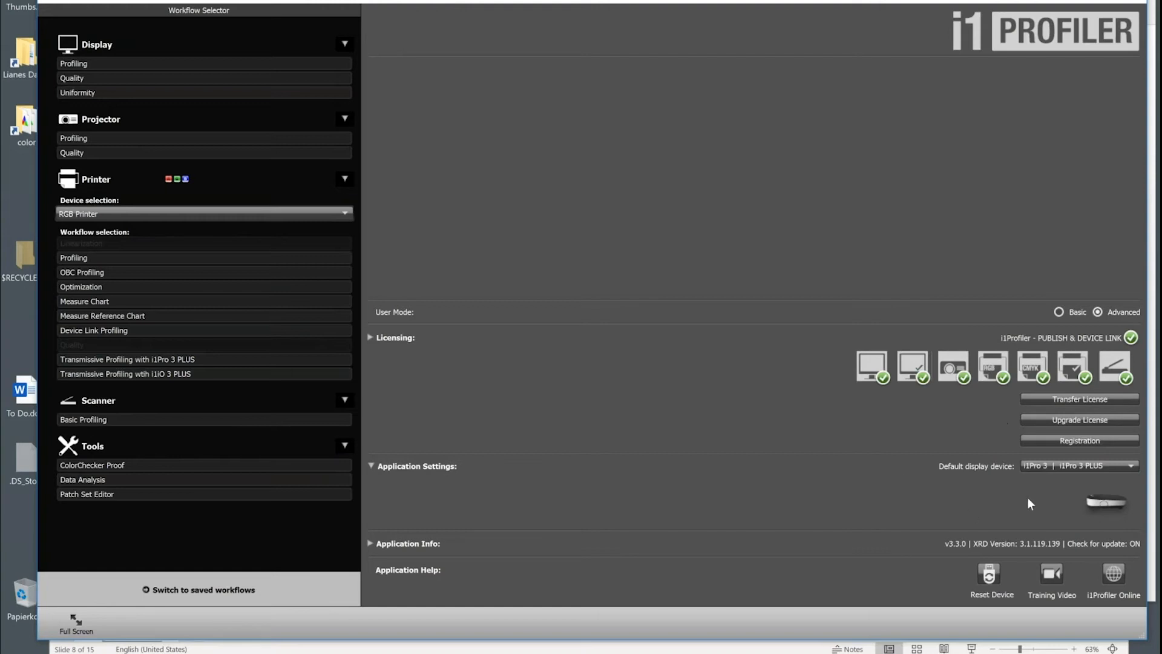
click(371, 544)
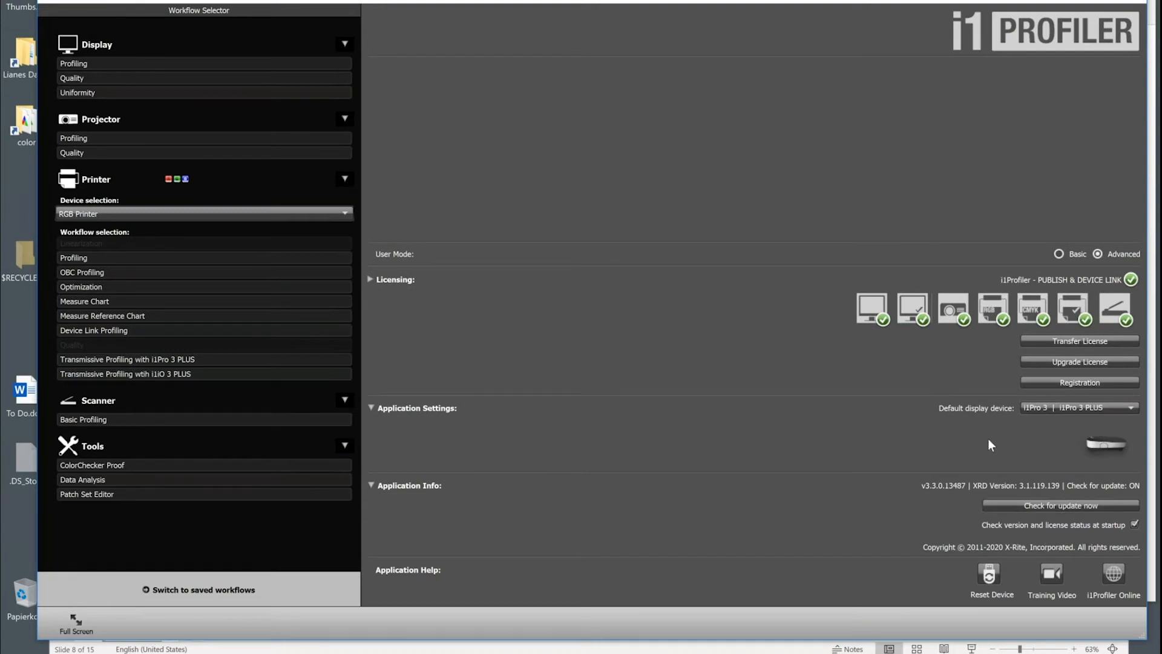
click(1052, 412)
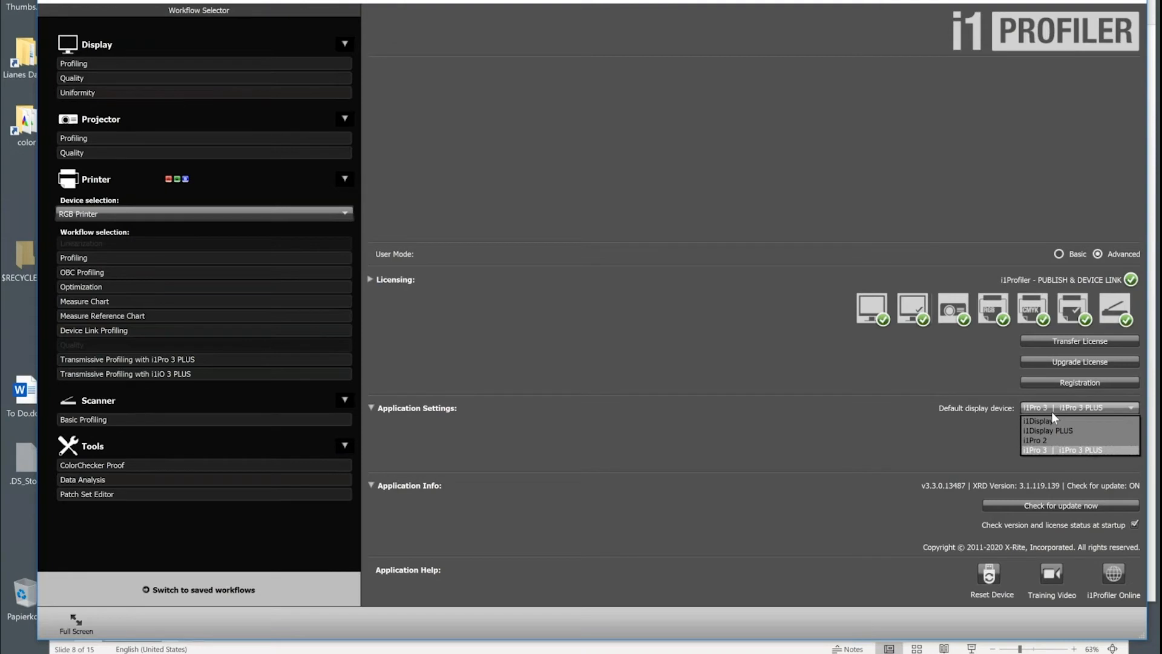
click(800, 426)
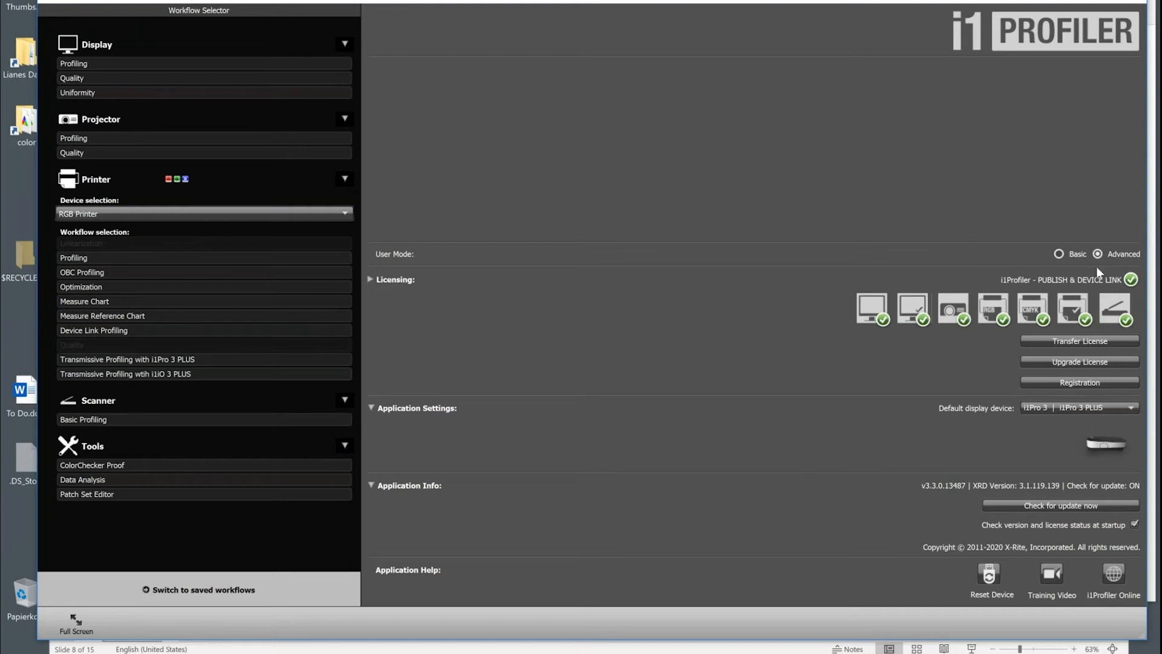
- Switch to Basic mode, open printer profiling and look through its workflow stages, ending on the Printer stage
click(1058, 253)
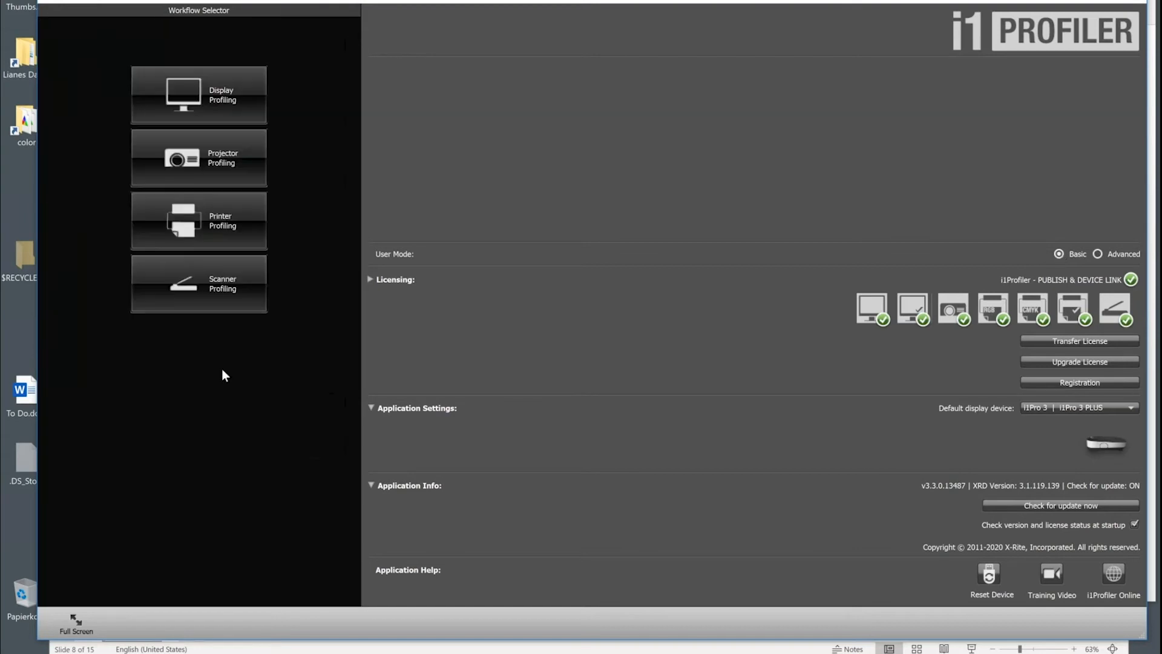
click(198, 227)
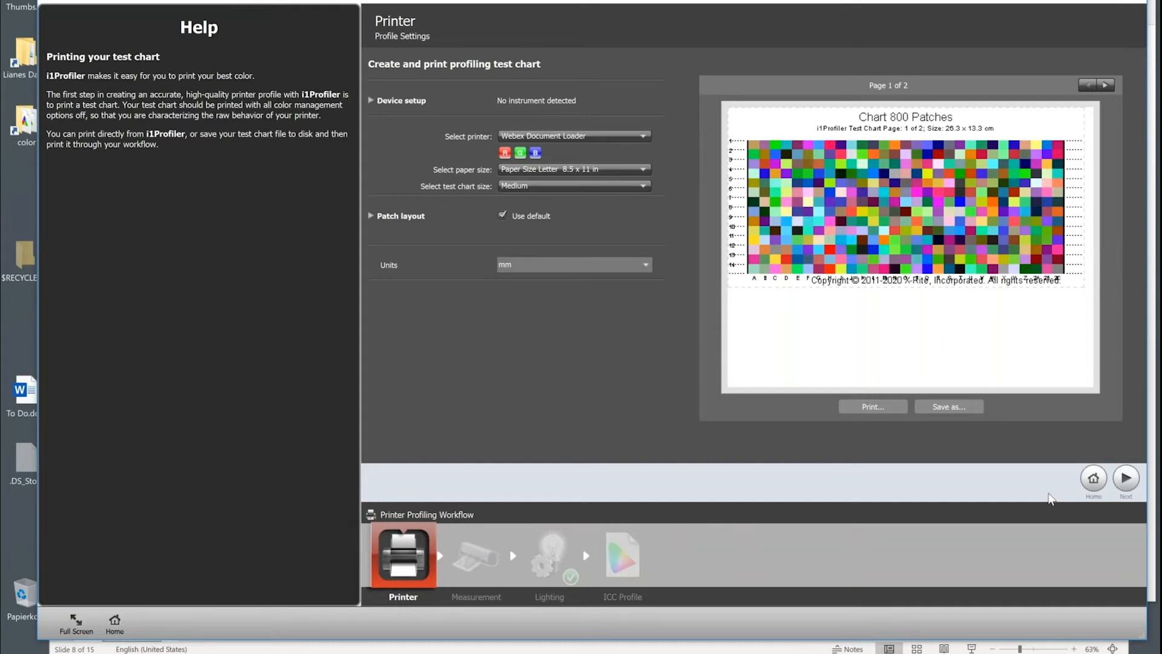
click(1126, 480)
click(1127, 480)
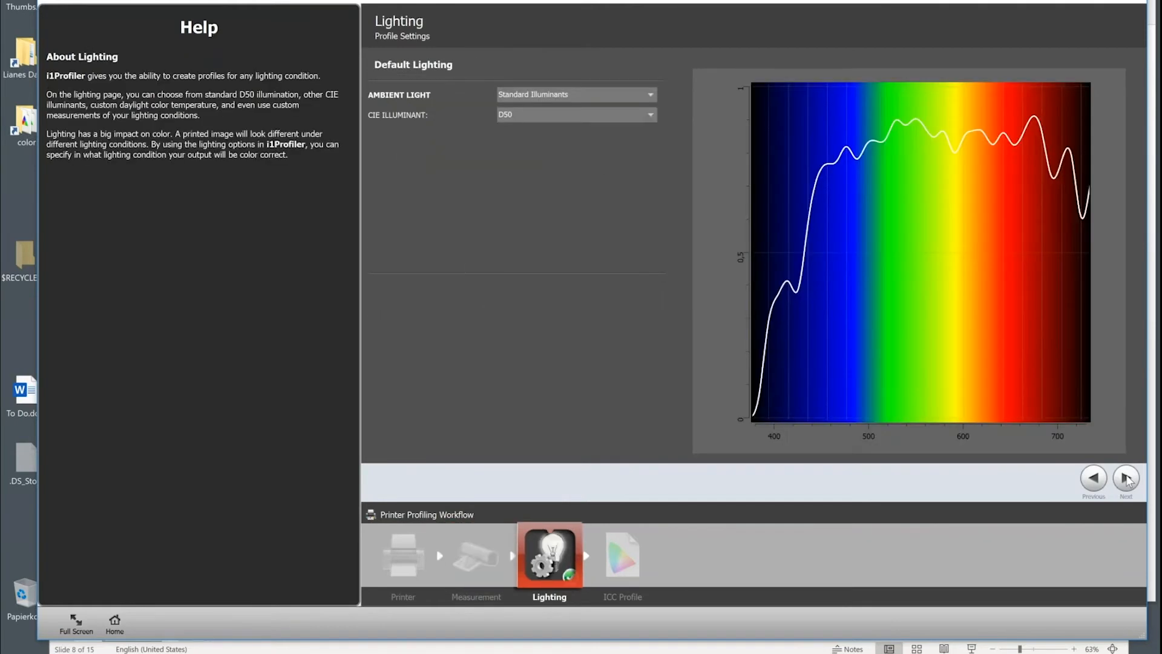
click(1127, 480)
click(1093, 480)
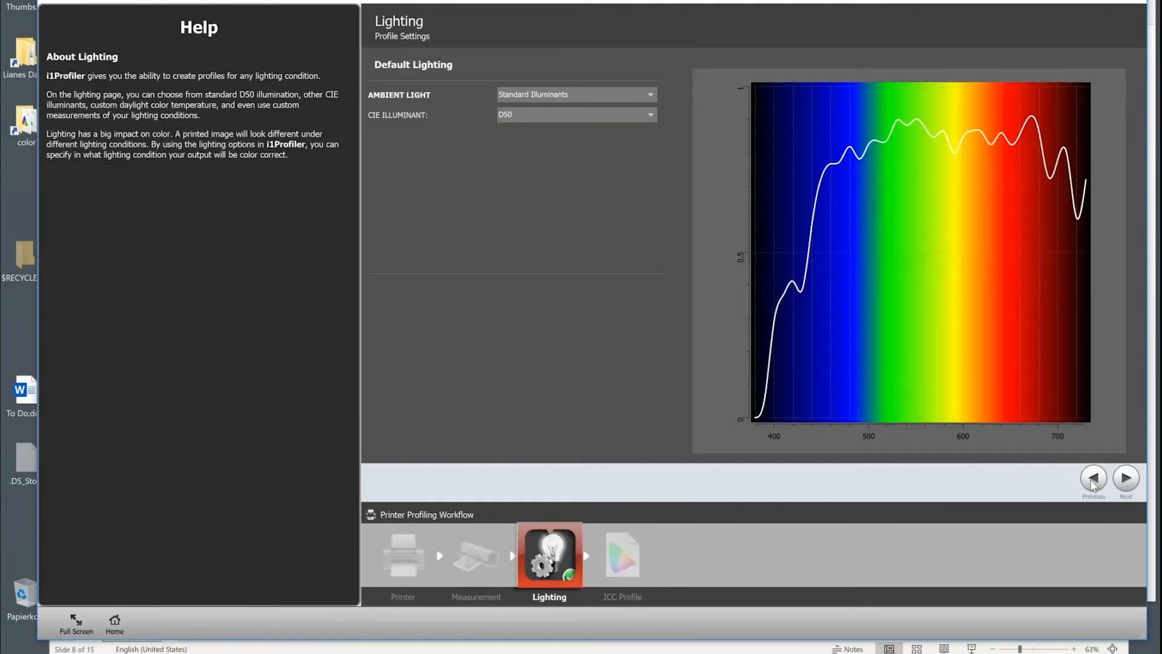
click(476, 575)
click(394, 565)
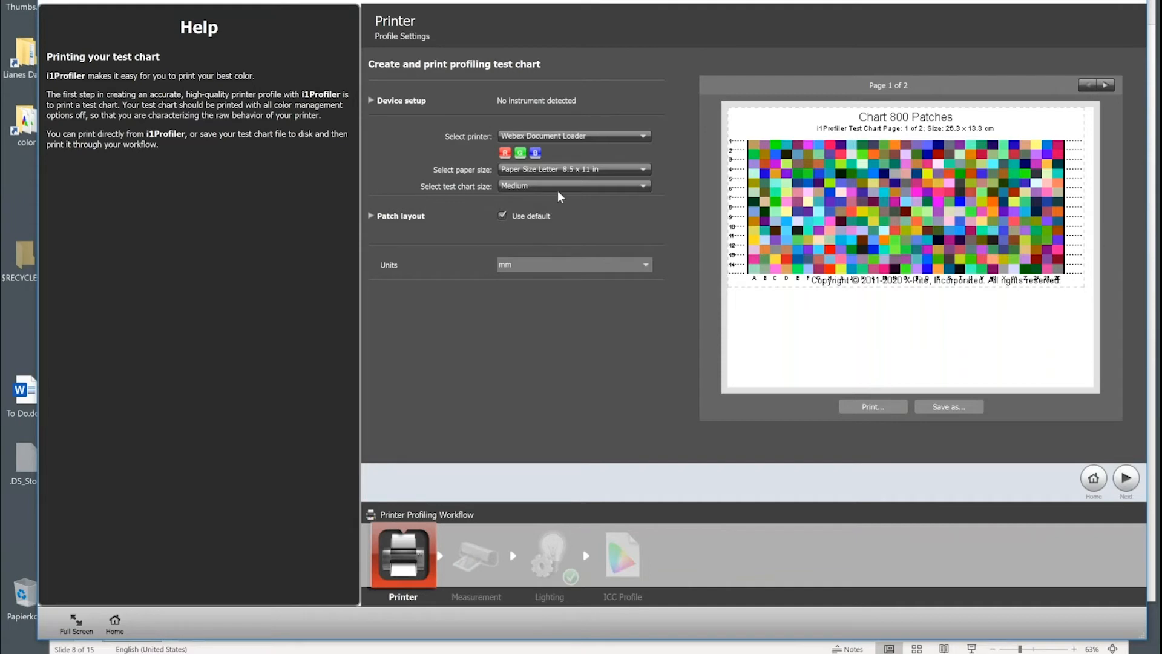
- Read the help for the test chart size, printer and paper size settings before returning to the home page
mouse_move(563, 192)
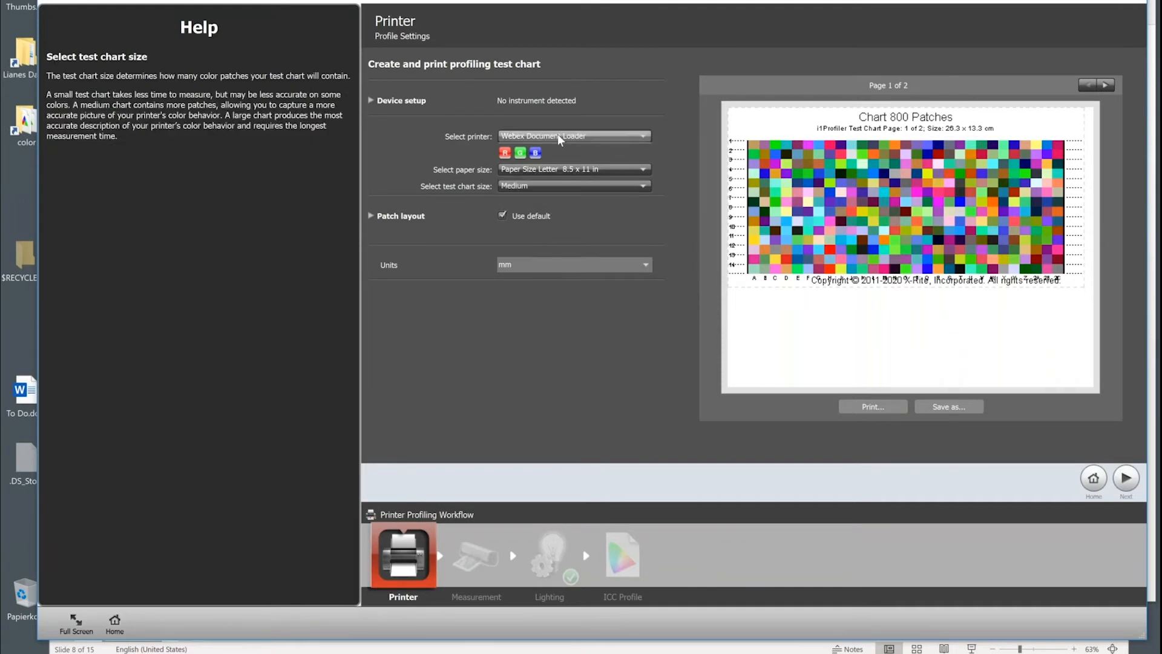
mouse_move(558, 140)
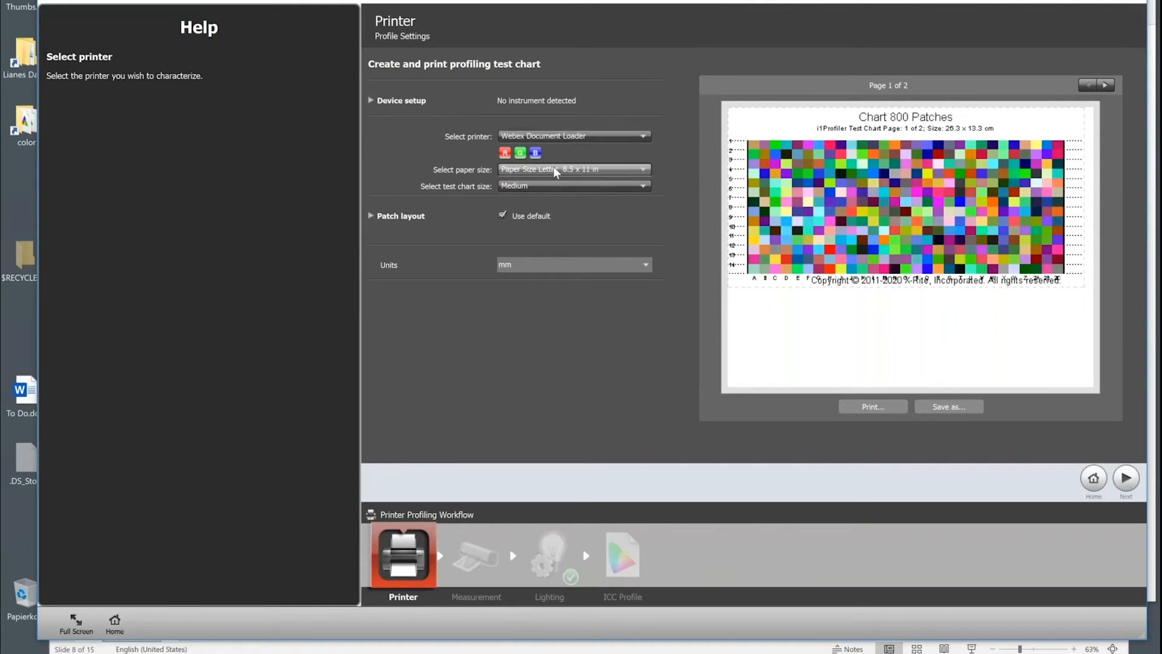
mouse_move(555, 173)
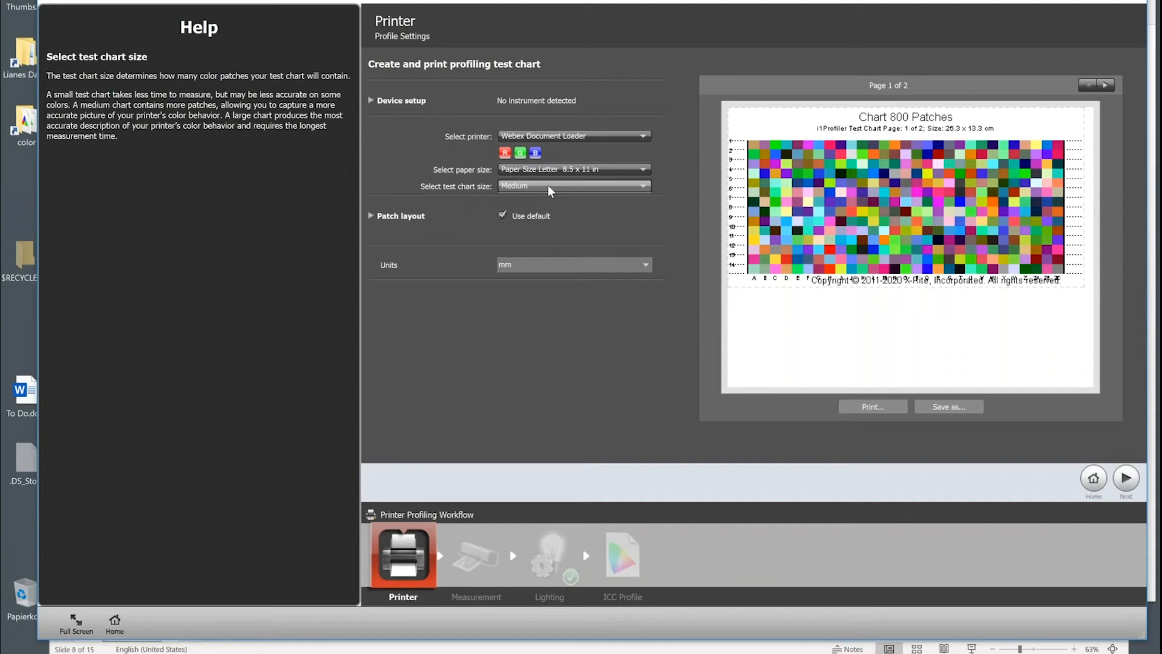
click(1092, 480)
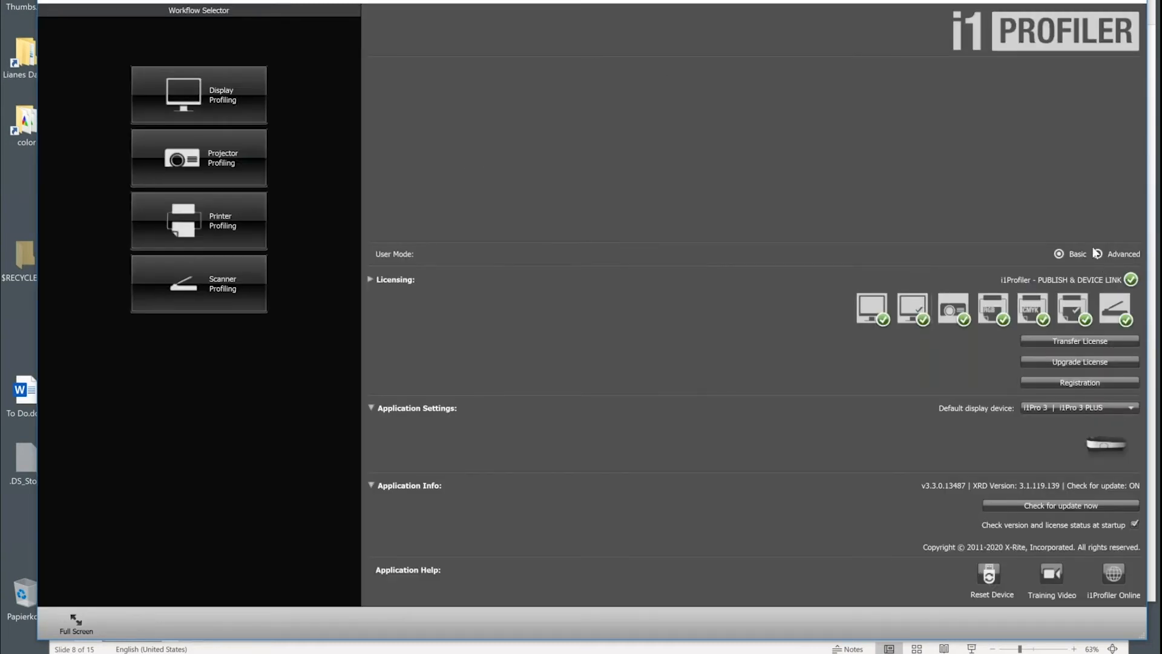
- Switch to Advanced mode and open the RGB Printer Profiling workflow, closing the help overlay about using assets
click(1097, 253)
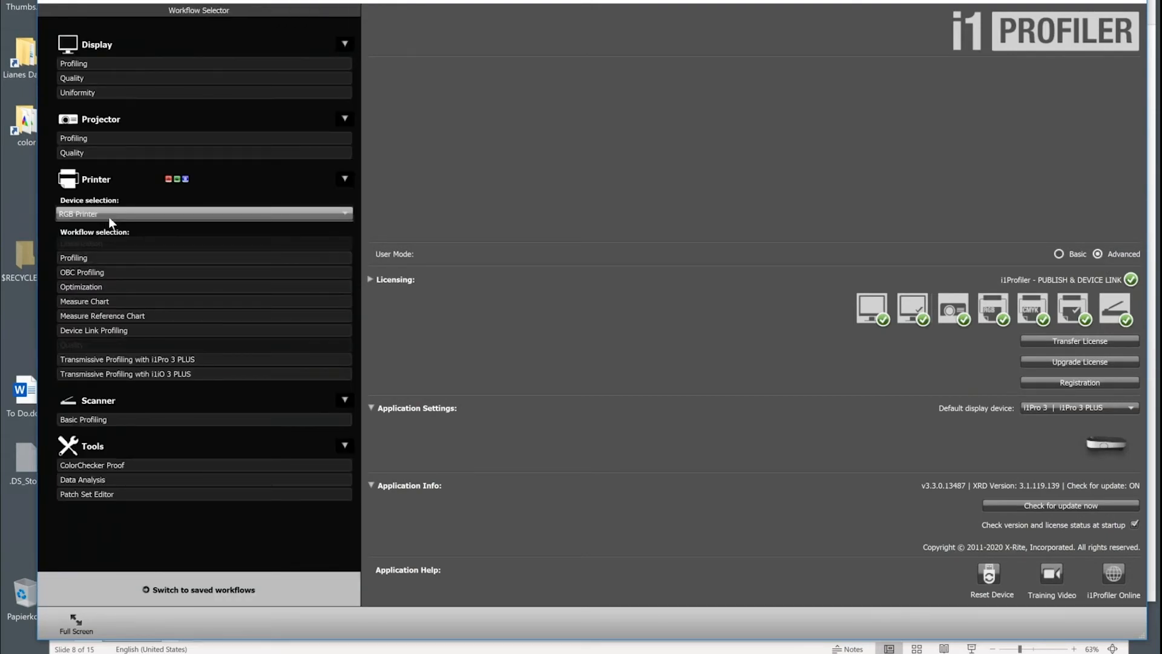
click(110, 217)
click(93, 227)
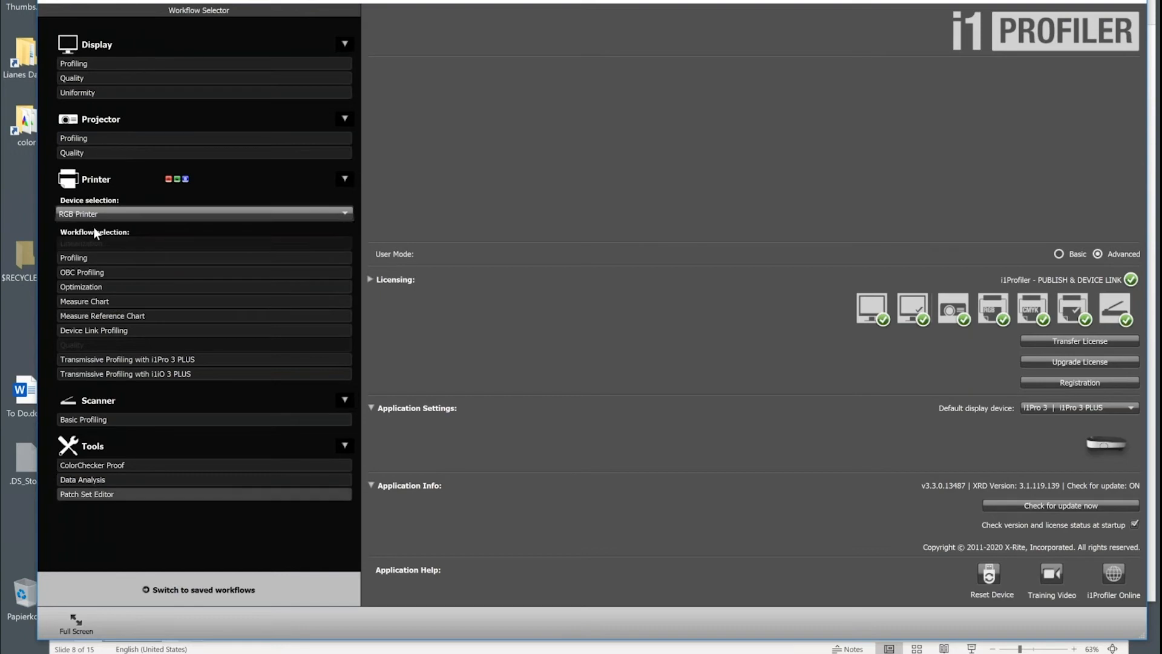
click(86, 260)
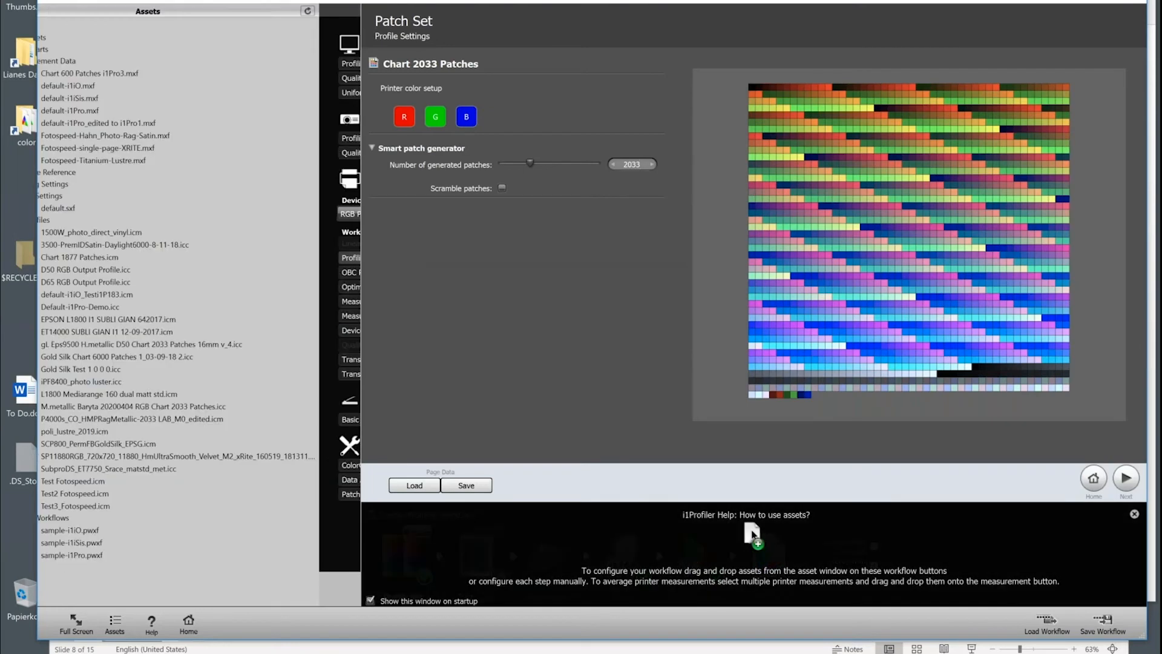
click(1134, 515)
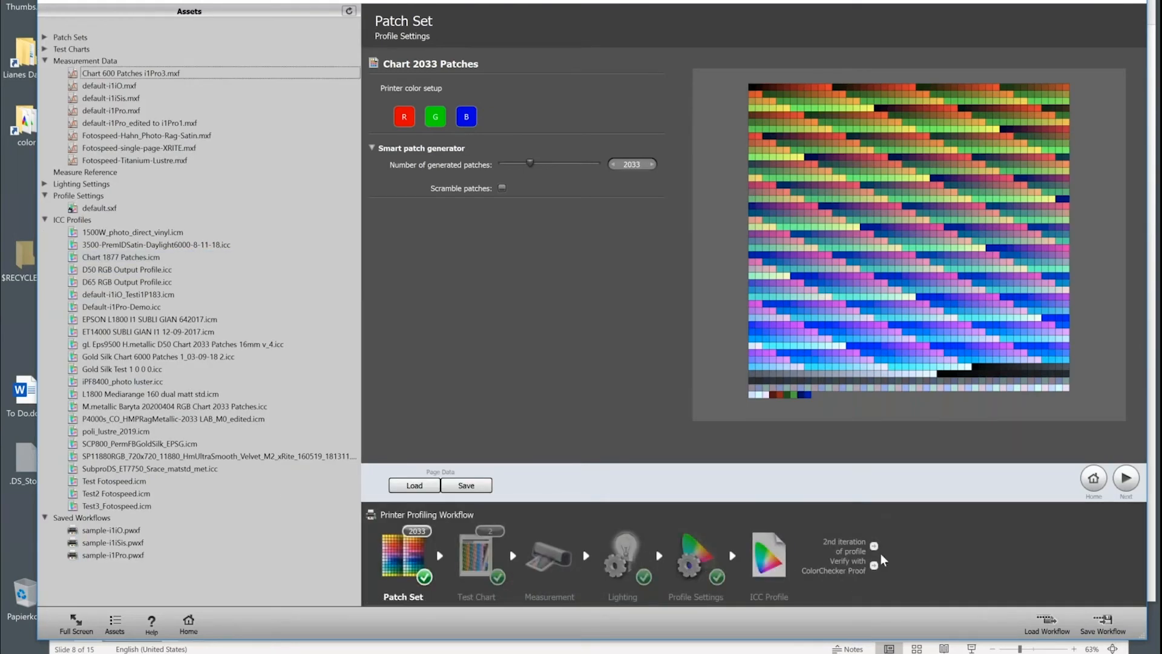
- Look through the Patch Set, Test Chart and Measurement stages of the printer profiling workflow, ending on Measurement
click(1128, 483)
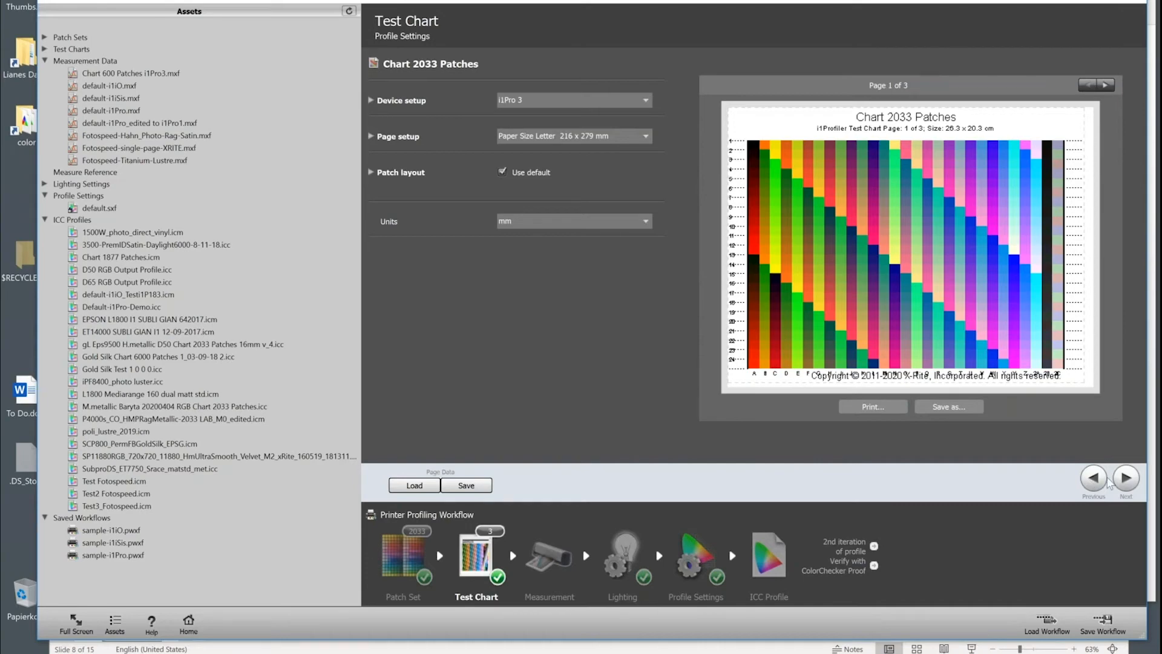
click(1126, 479)
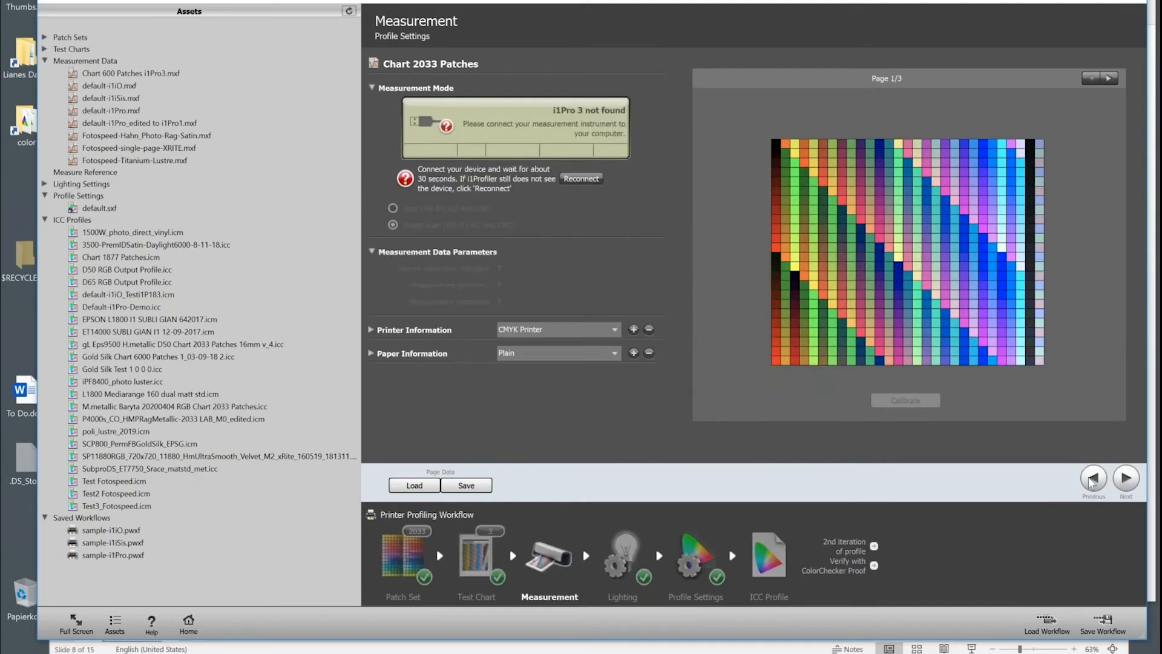
click(477, 557)
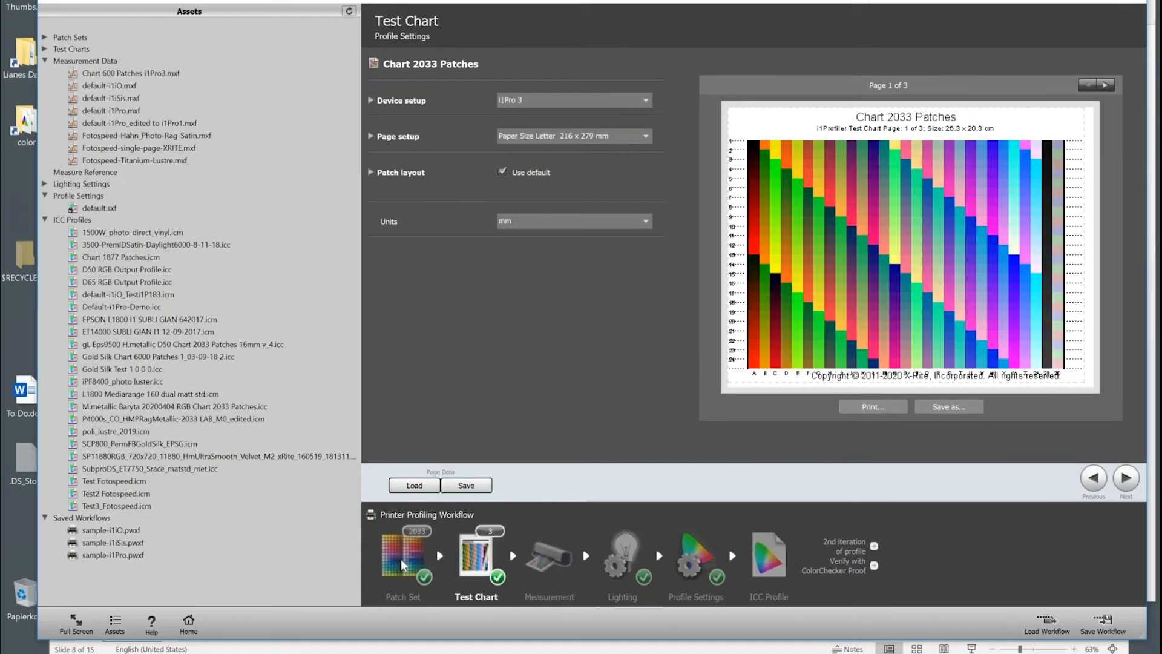
click(403, 564)
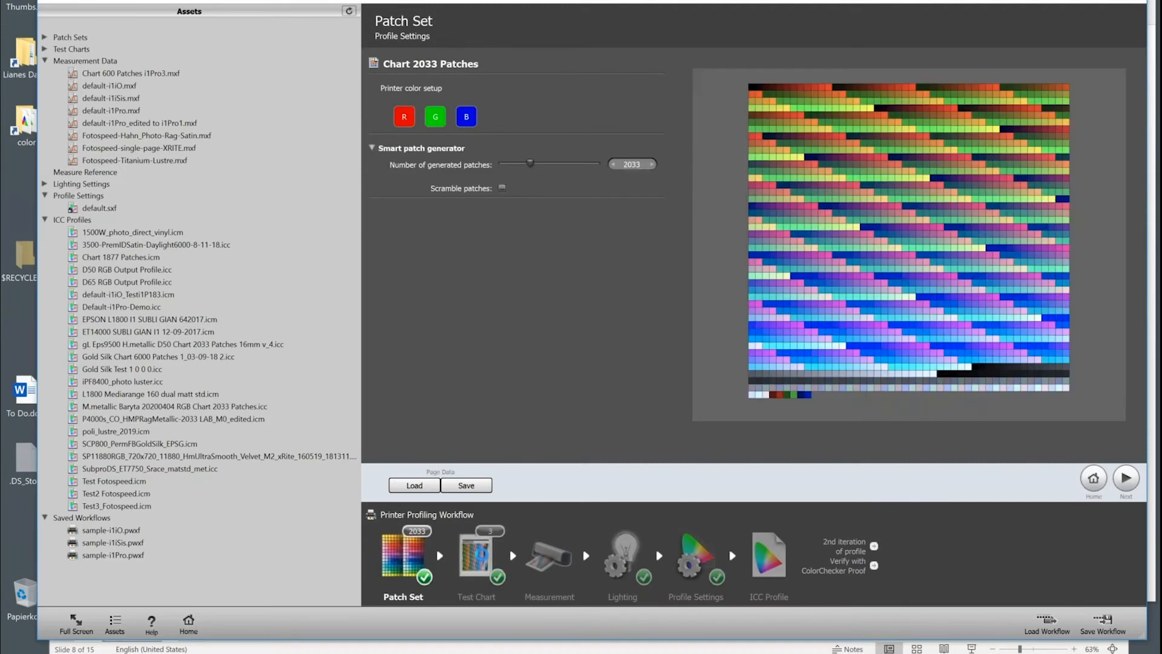
click(476, 557)
click(540, 560)
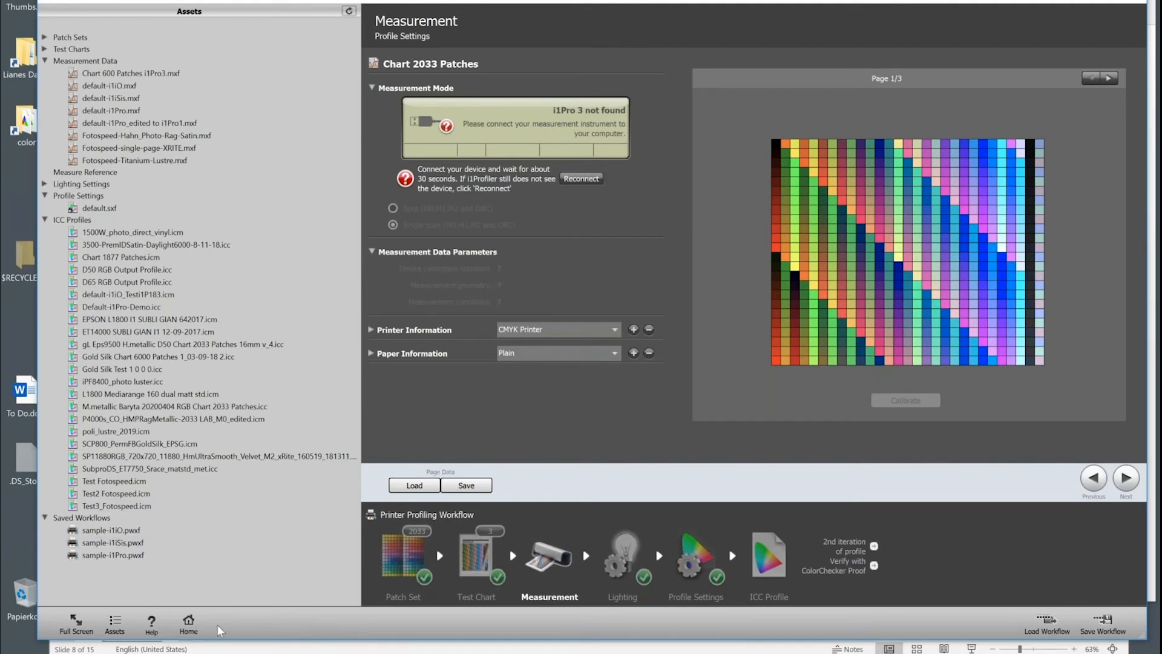
- Show the help for the Measurement stage's printer and paper information, and bring back the list of assets
click(152, 620)
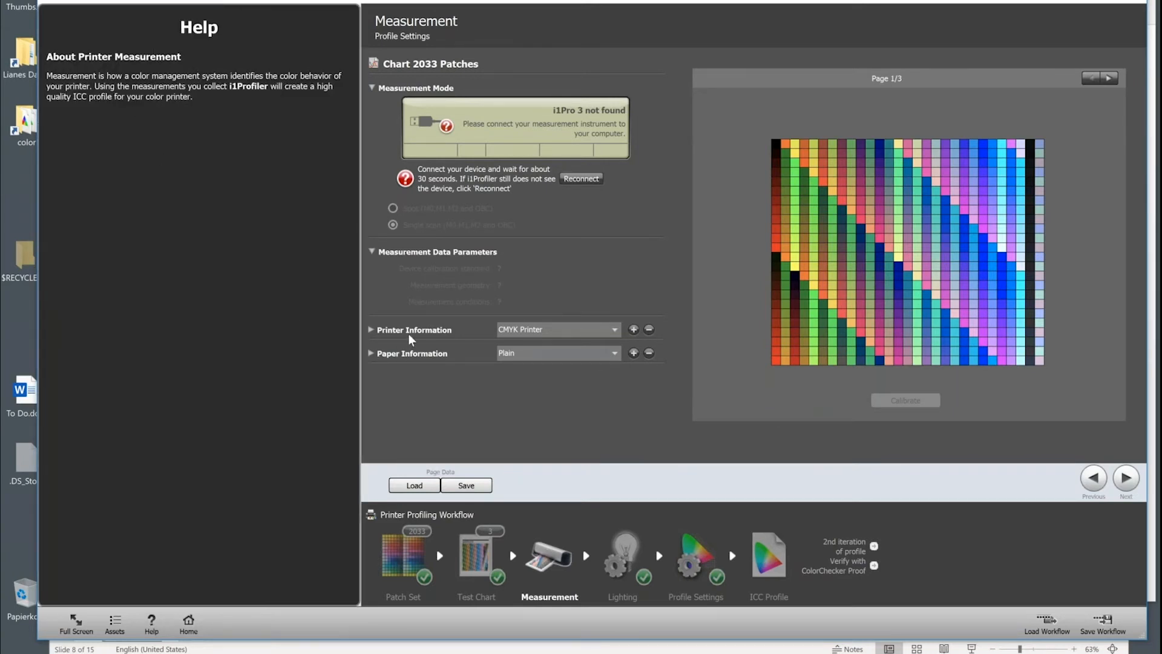
mouse_move(428, 331)
mouse_move(426, 356)
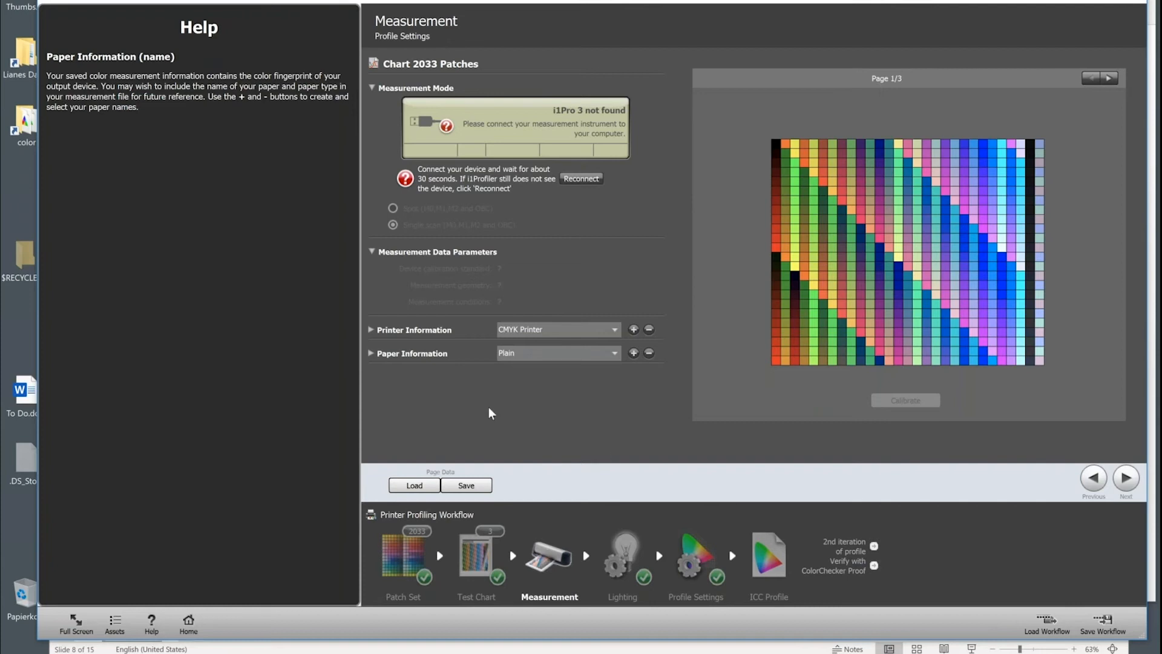
click(116, 624)
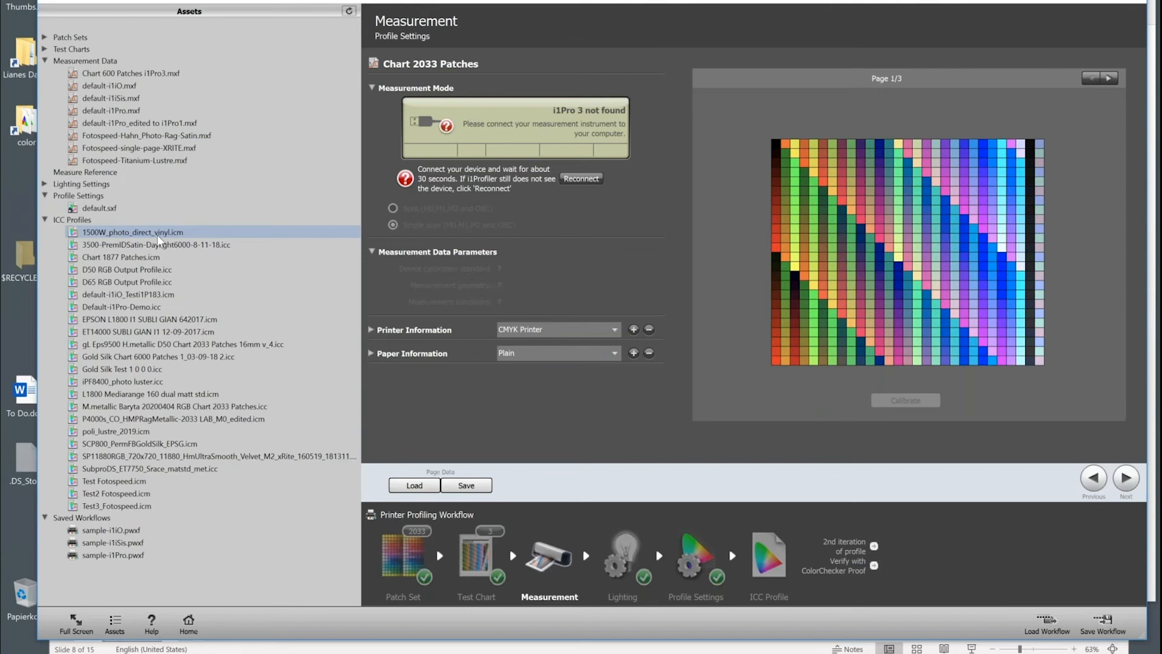
- Load the Default-i1Pro-Demo.icc profile into the Measurement stage, and replace it with the default-i1Pro.mxf measurement data
key(Down)
key(Down)
key(Down)
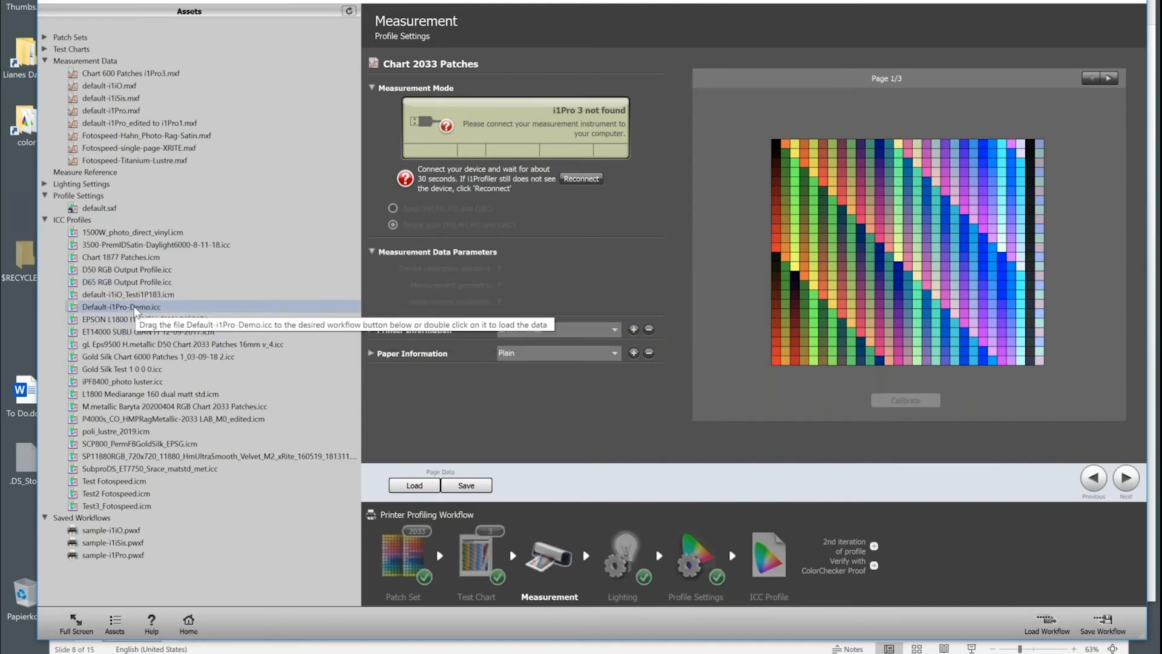
drag(136, 311, 554, 564)
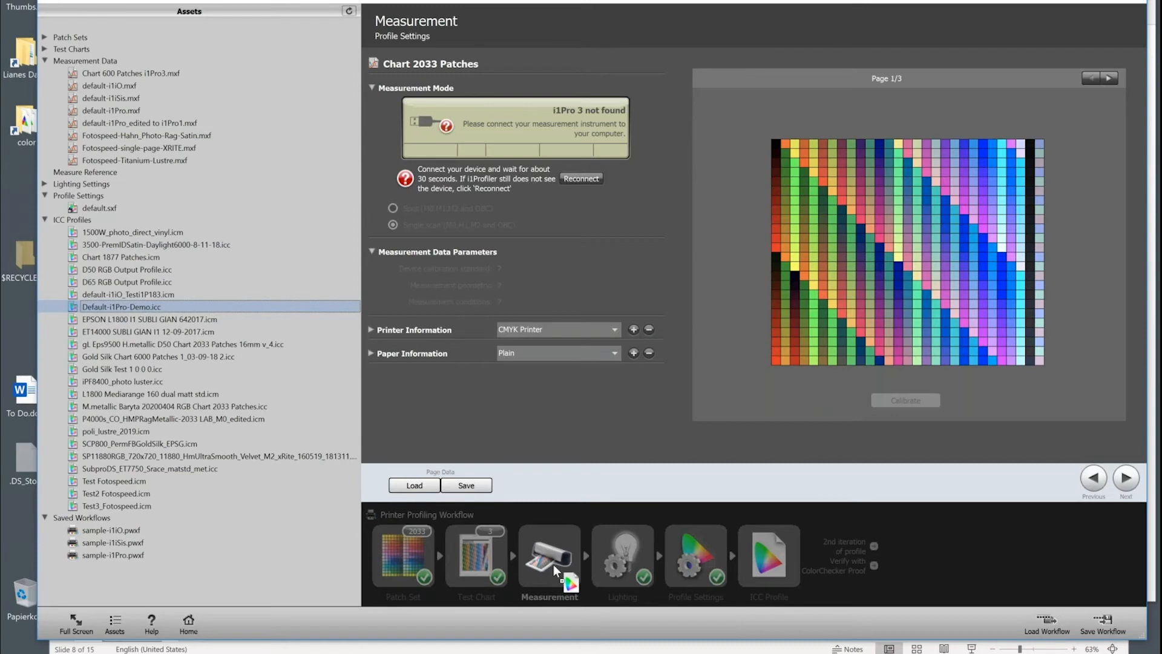
drag(553, 564, 553, 564)
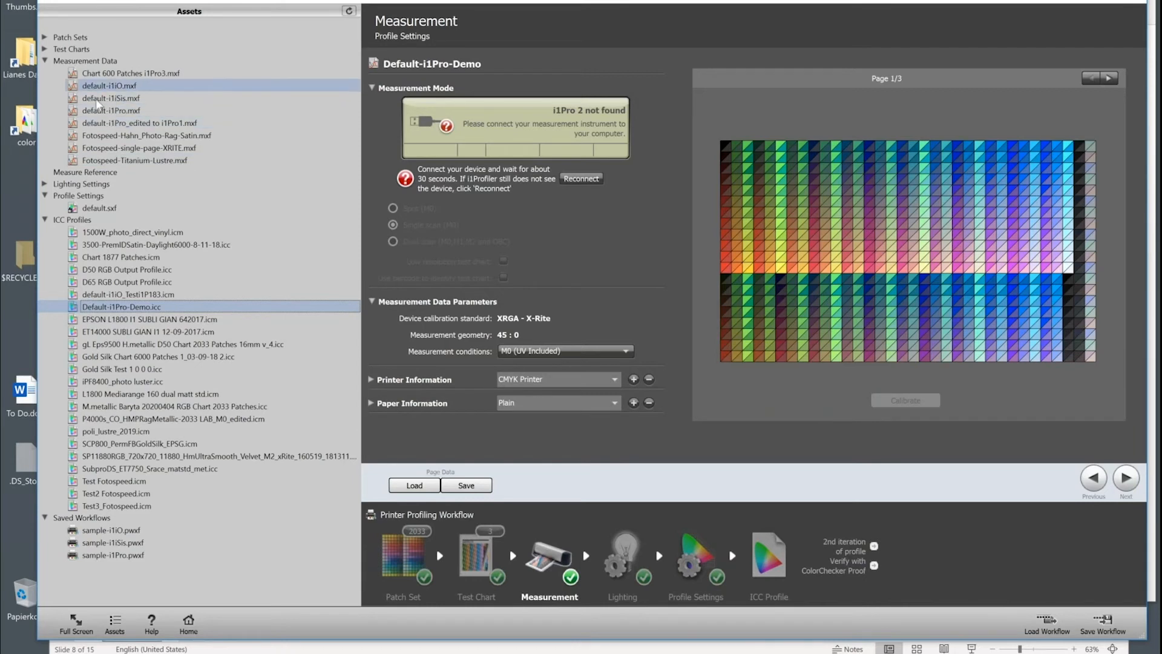
click(107, 110)
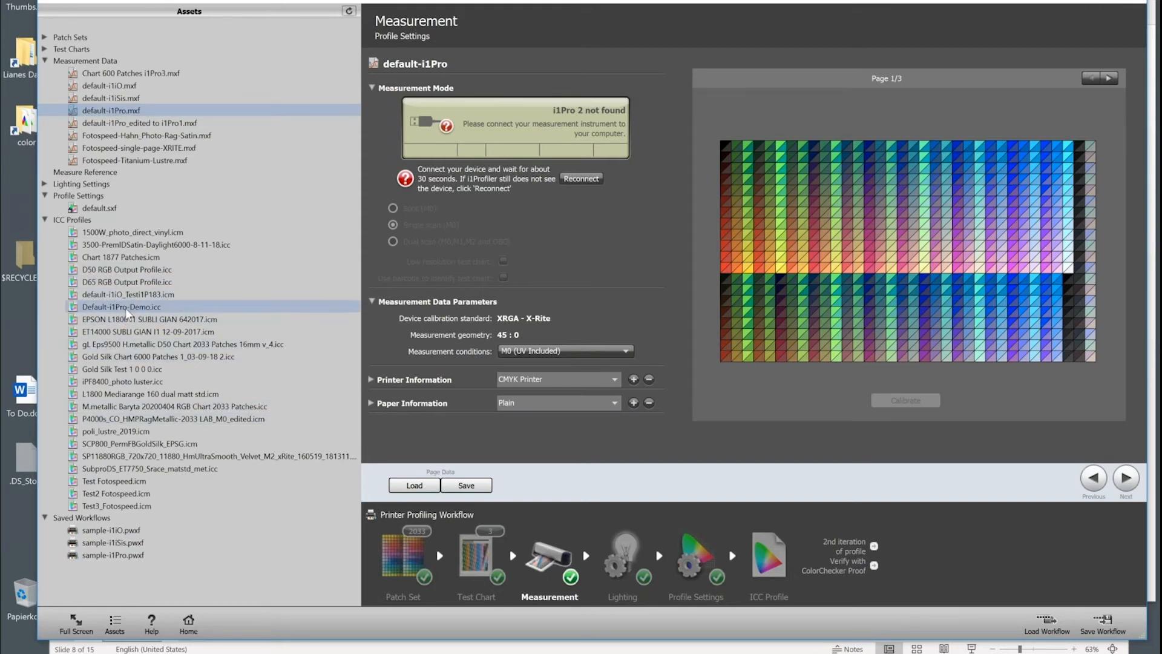
- Load the Default-i1Pro-Demo.icc profile into the ICC Profile stage and decline overwriting the existing file
drag(127, 311, 765, 555)
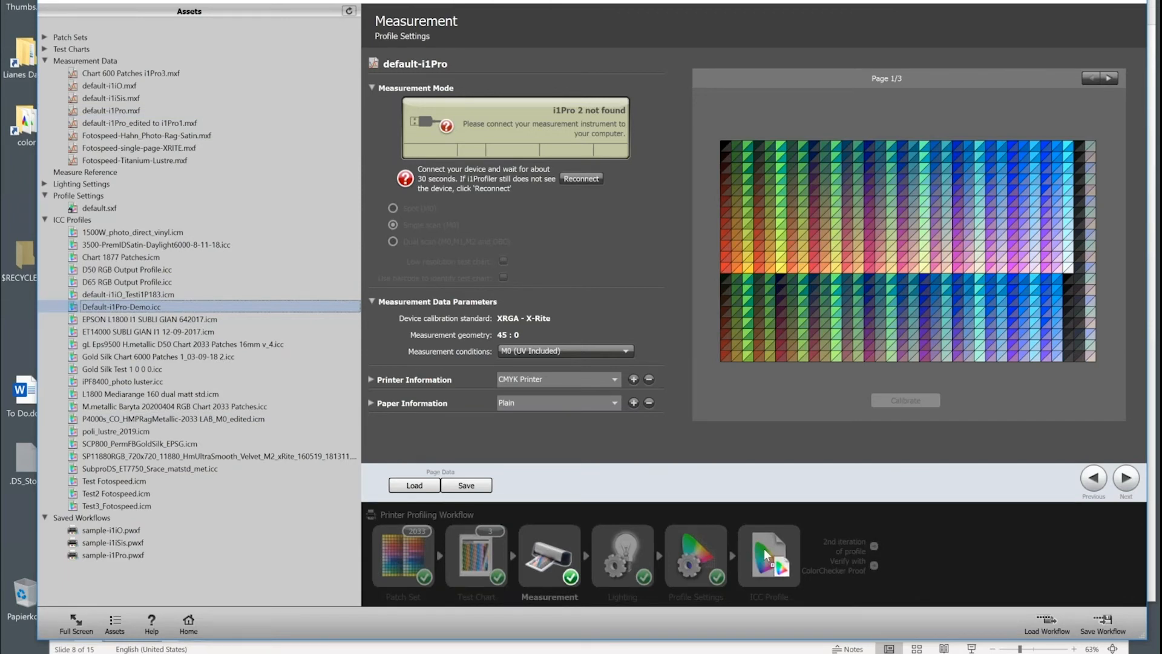
drag(766, 555, 765, 556)
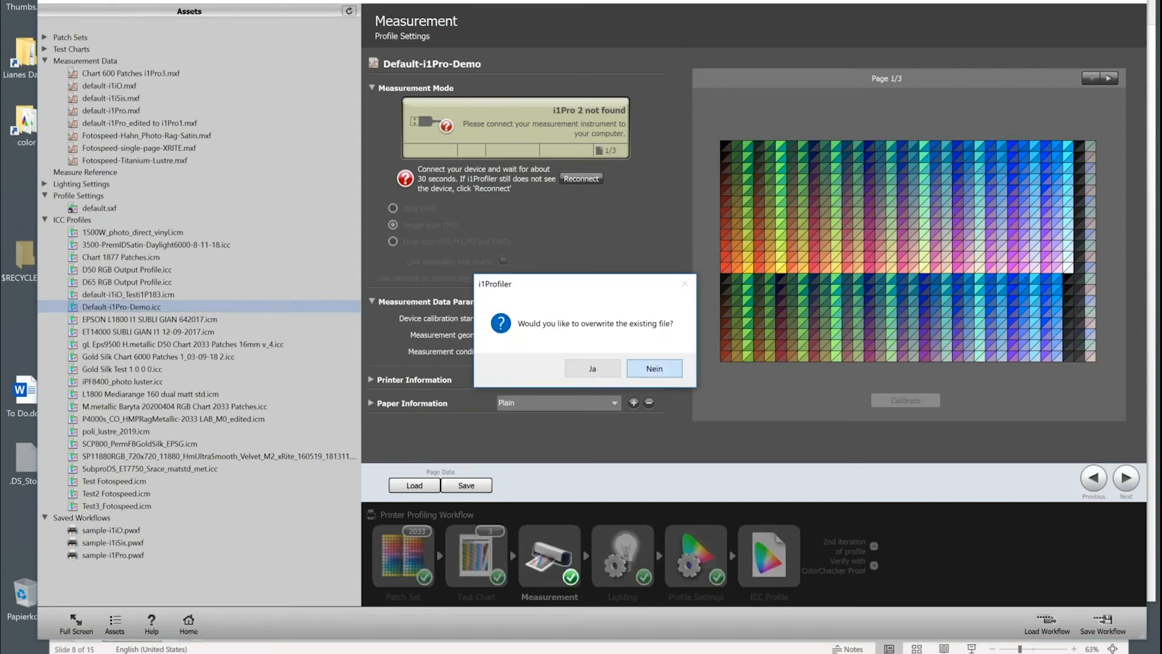
click(654, 369)
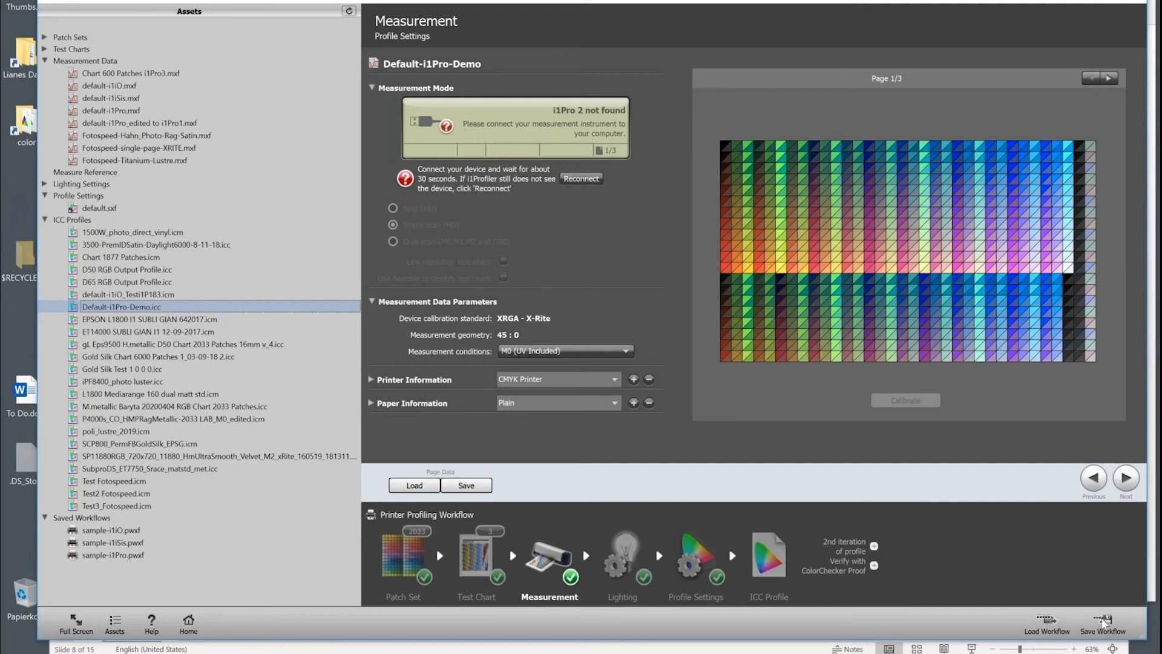
- Return to the home page and shift the application window slightly up and to the left
click(188, 623)
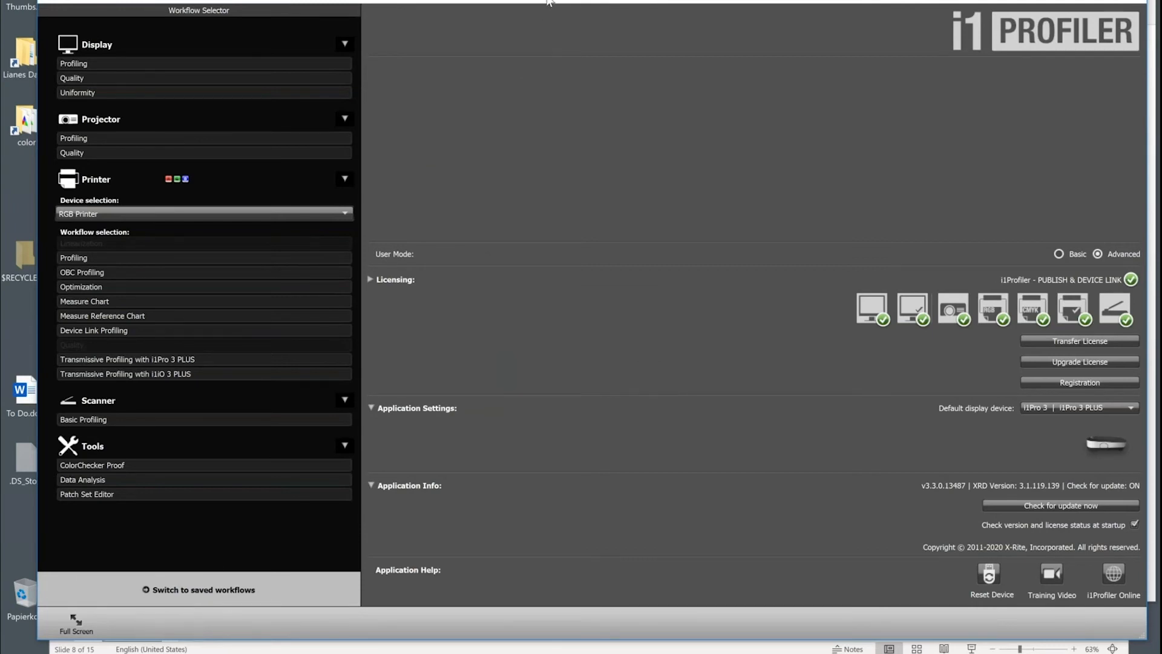
drag(538, 0, 516, 0)
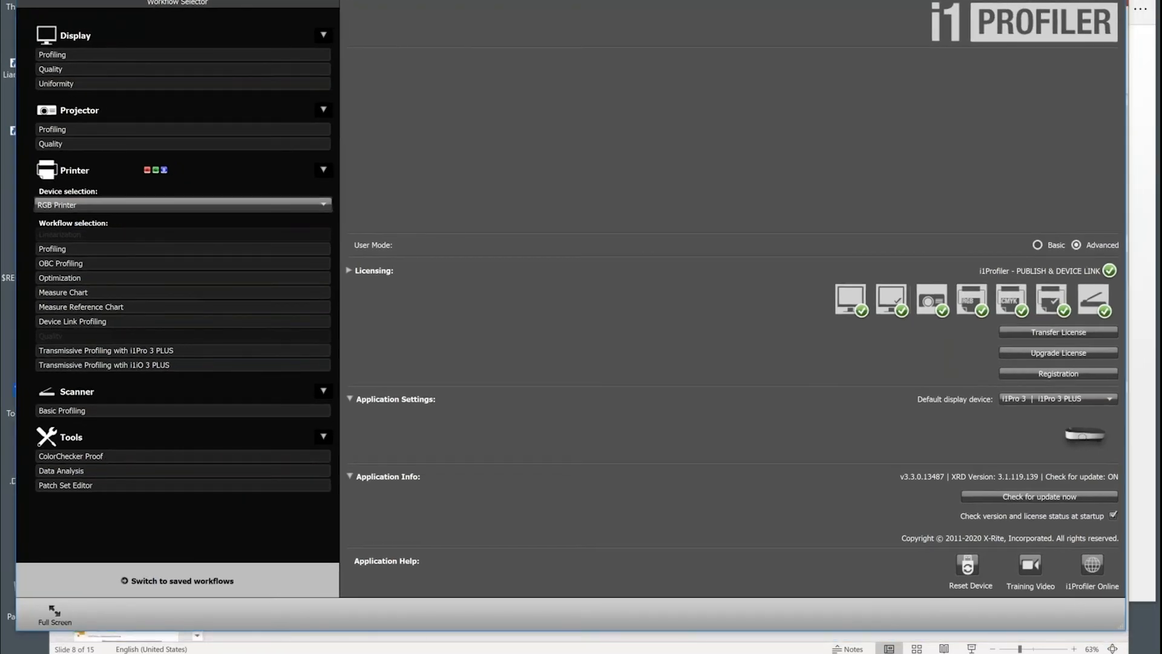
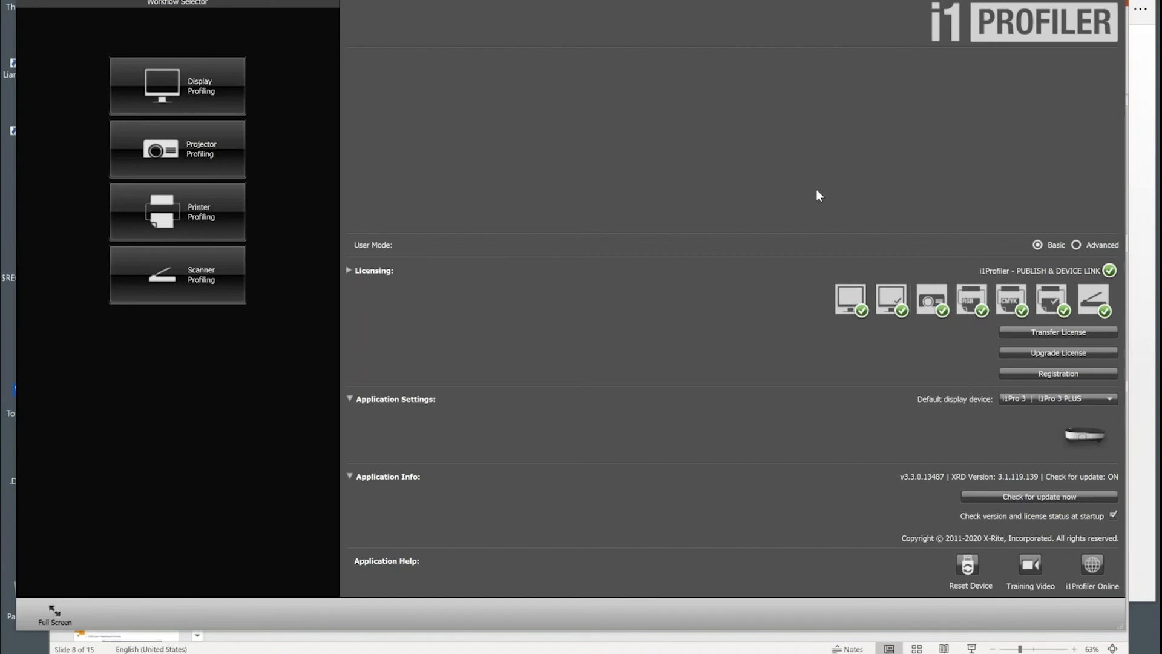
- Switch the user mode to Advanced and open the Profiling workflow for the RGB printer
click(1076, 245)
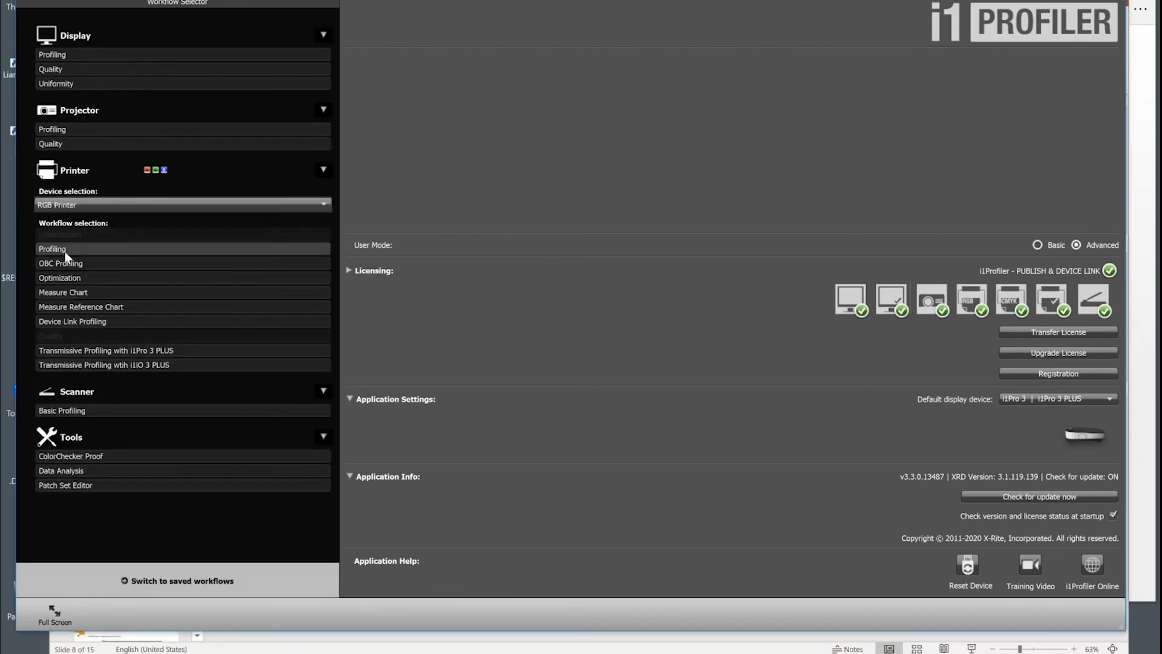
click(64, 249)
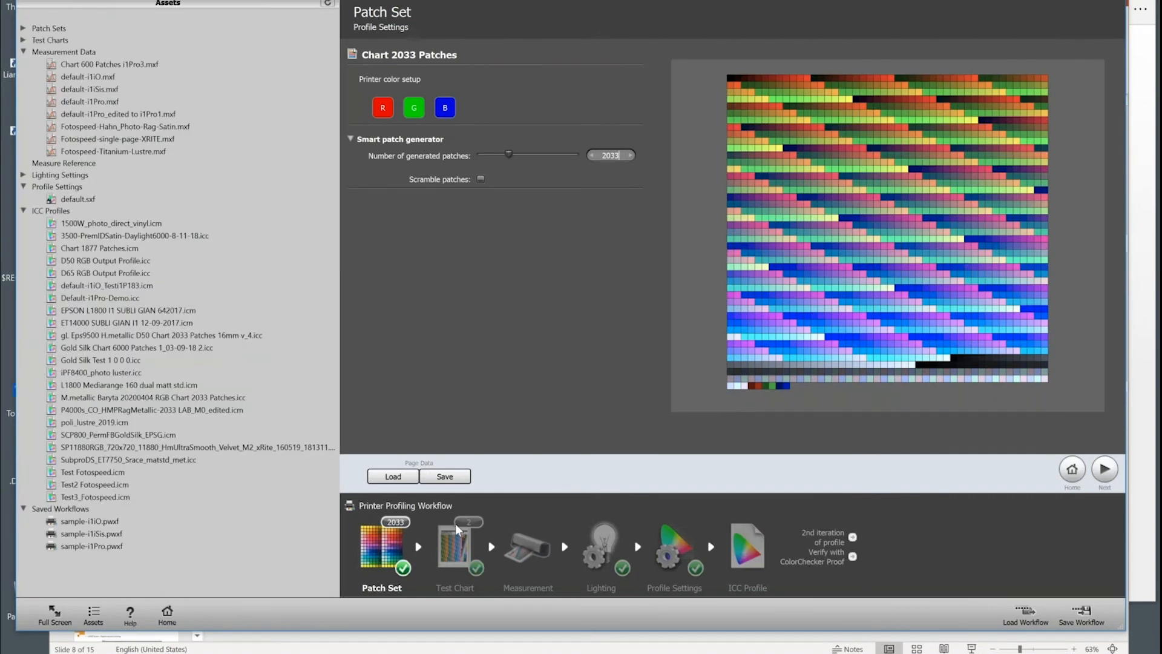
- Set the number of generated patches in the smart patch generator to 1000
double_click(616, 156)
key(BackSpace)
text(1000)
key(Return)
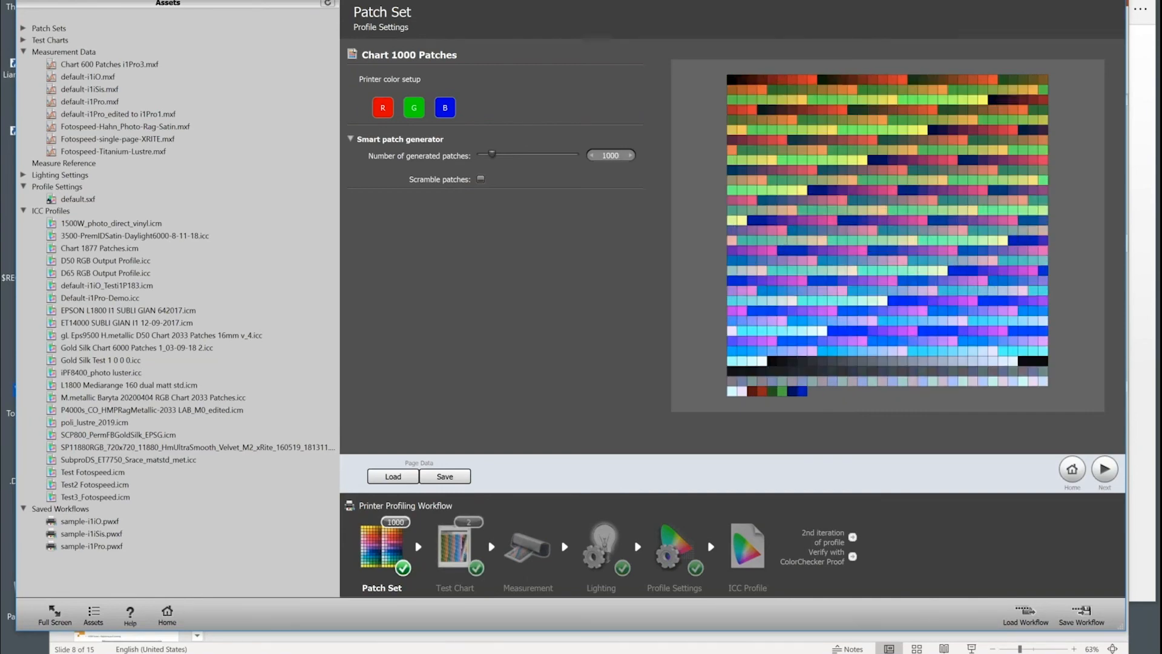
- In the Test Chart stage, choose i1Pro 2 as the measuring device and expand the page setup and patch layout details
click(1104, 469)
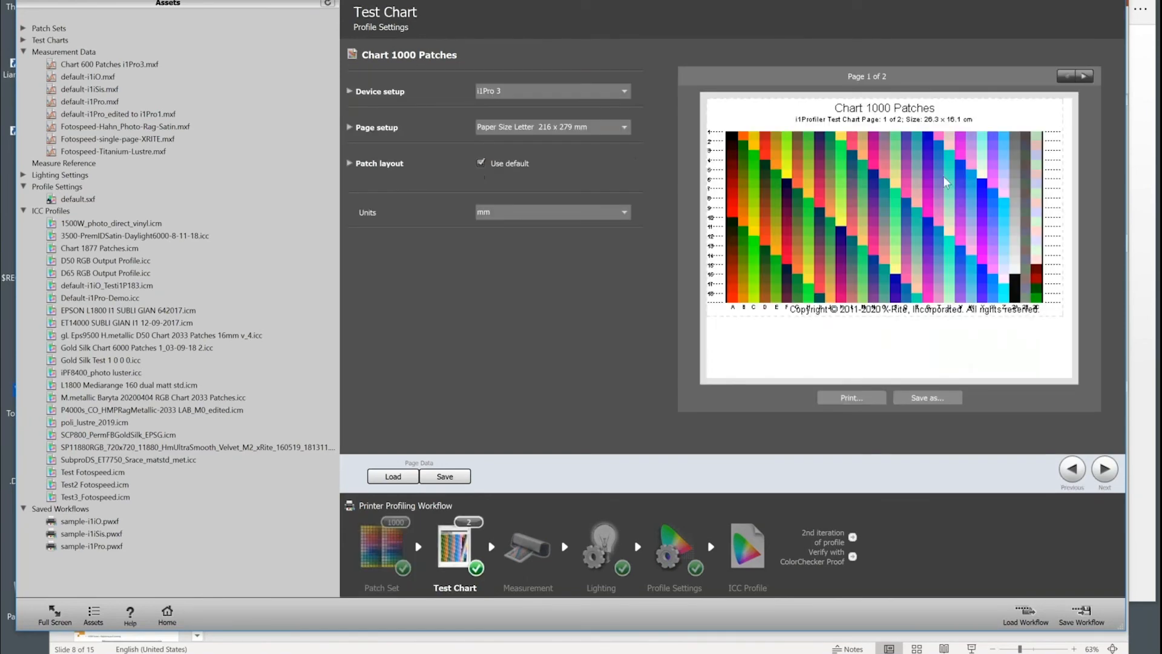
click(540, 92)
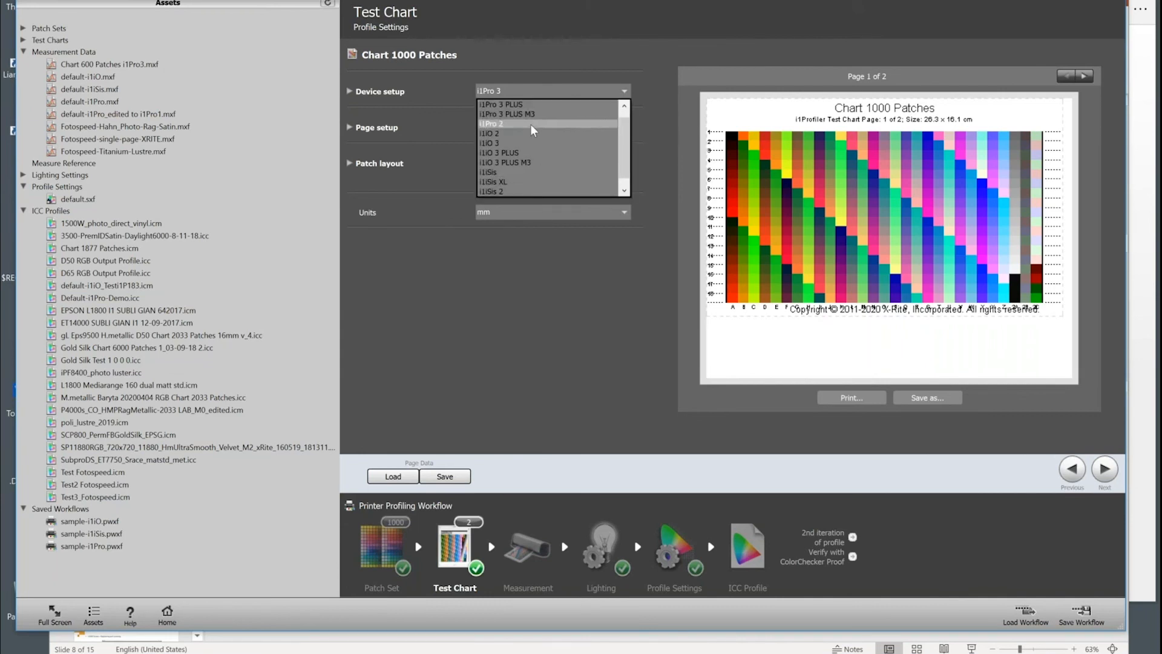
click(533, 124)
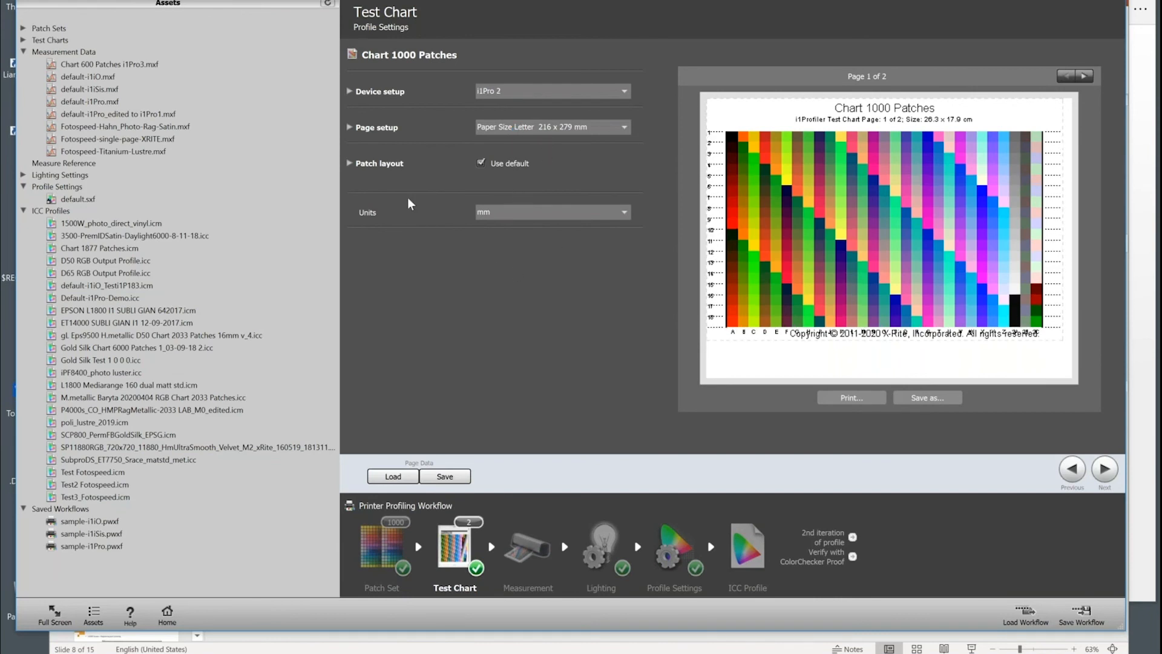
click(350, 129)
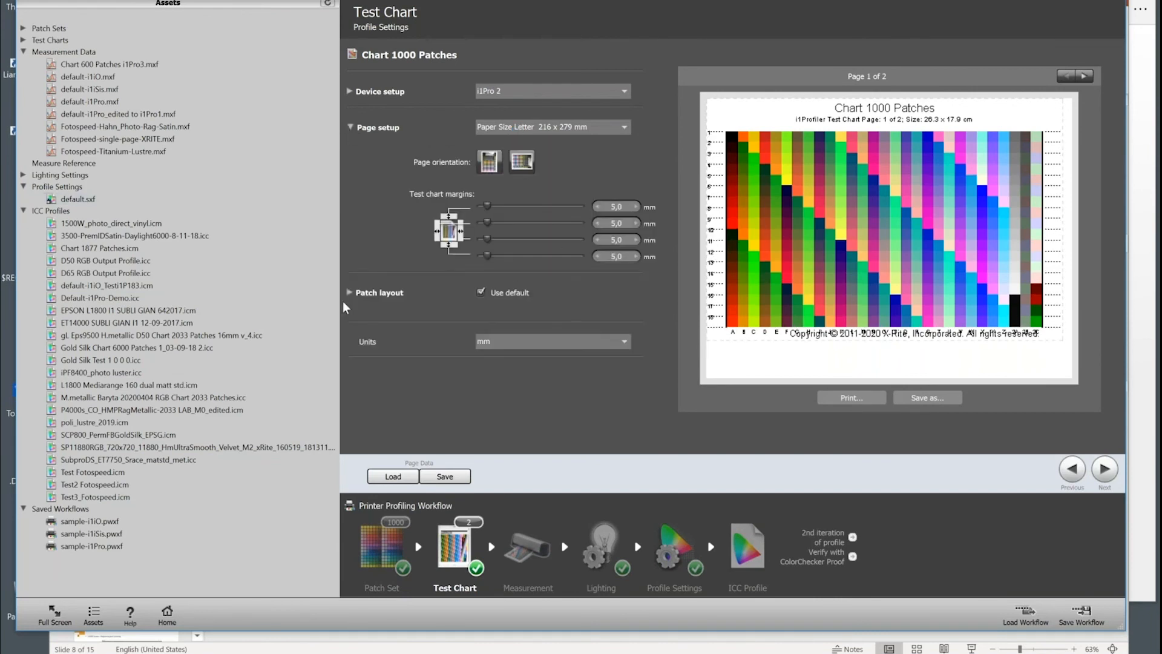
click(349, 293)
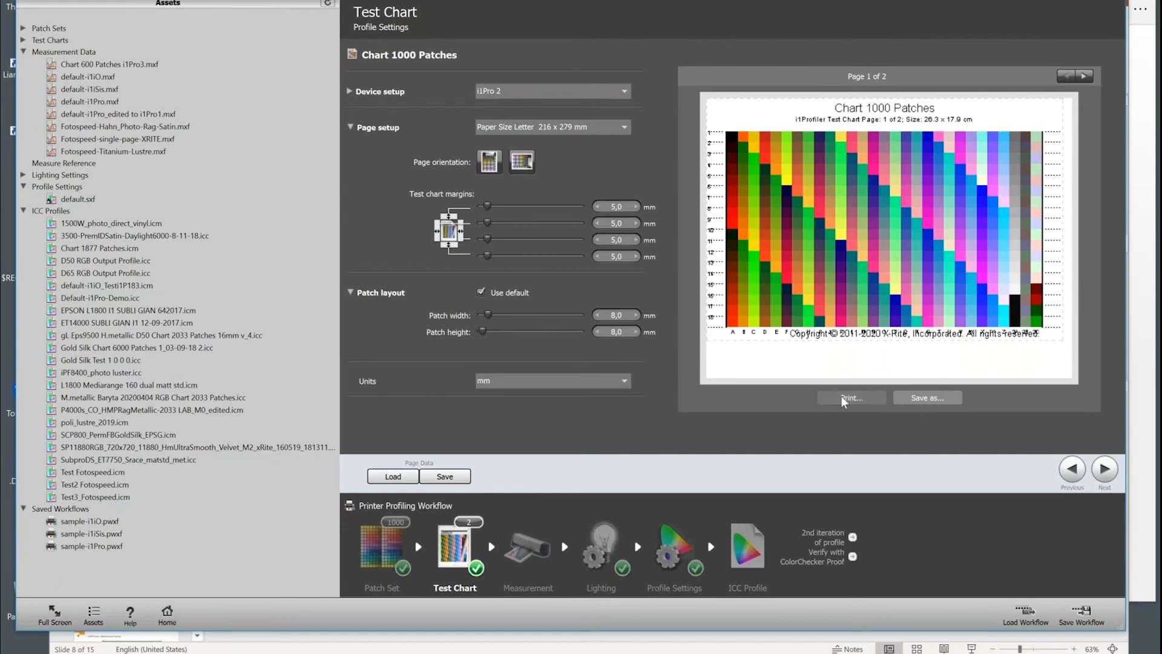